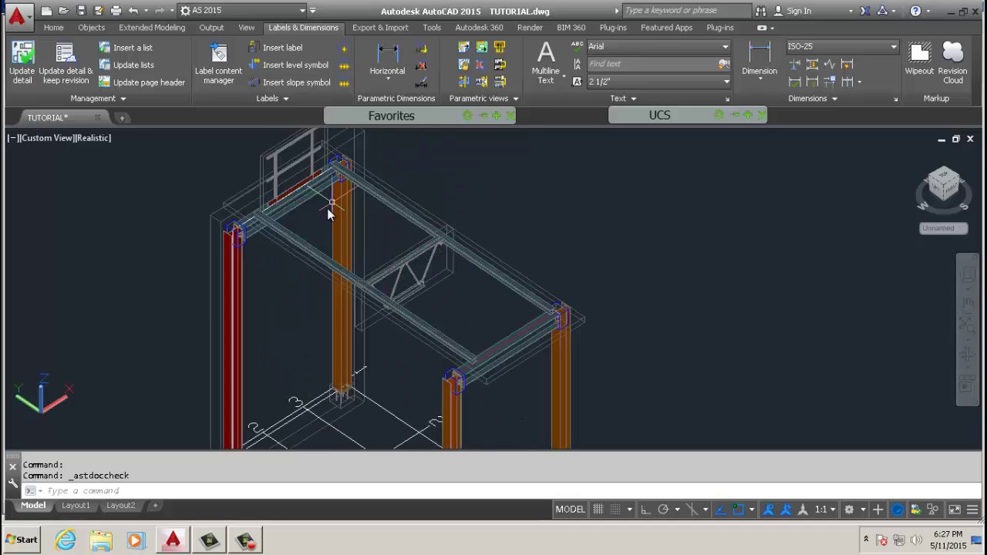
Step: Examine the railing with its posts, rails and toe plate on the end beam of the steel frame from several angles
{"action": "middle_click_drag", "start_coordinate": [331, 209], "coordinate": [232, 326], "text": "shift"}
{"action": "scroll", "coordinate": [189, 253], "scroll_direction": "up", "scroll_amount": 5}
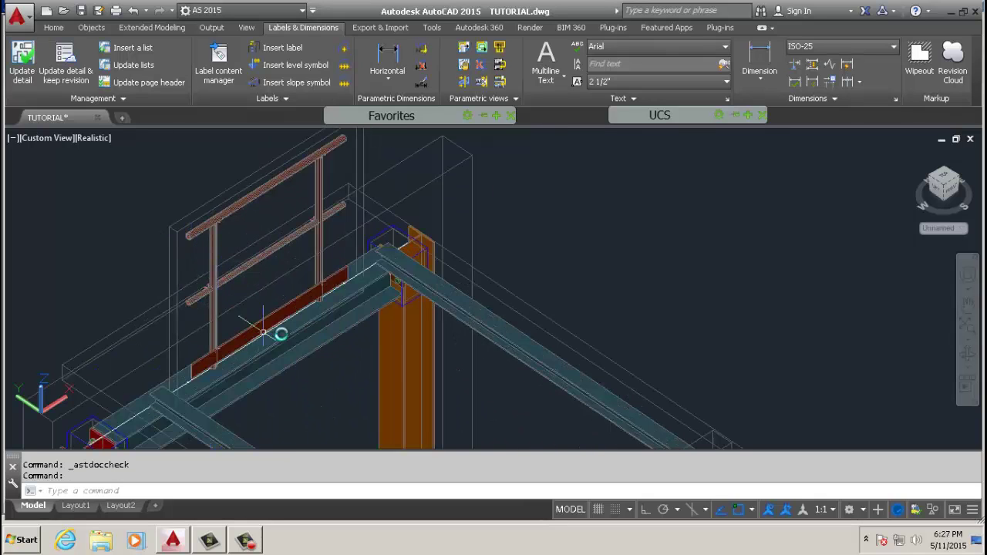
{"action": "middle_click_drag", "start_coordinate": [385, 348], "coordinate": [263, 335], "text": "shift"}
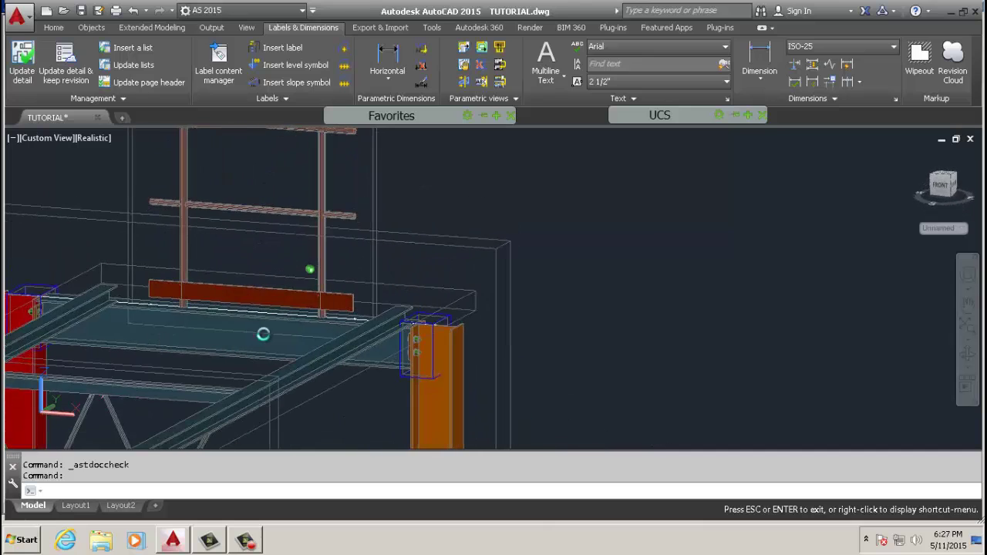
{"action": "scroll", "coordinate": [262, 335], "scroll_direction": "down", "scroll_amount": 5}
{"action": "scroll", "coordinate": [309, 328], "scroll_direction": "up", "scroll_amount": 6}
{"action": "scroll", "coordinate": [319, 234], "scroll_direction": "down", "scroll_amount": 4}
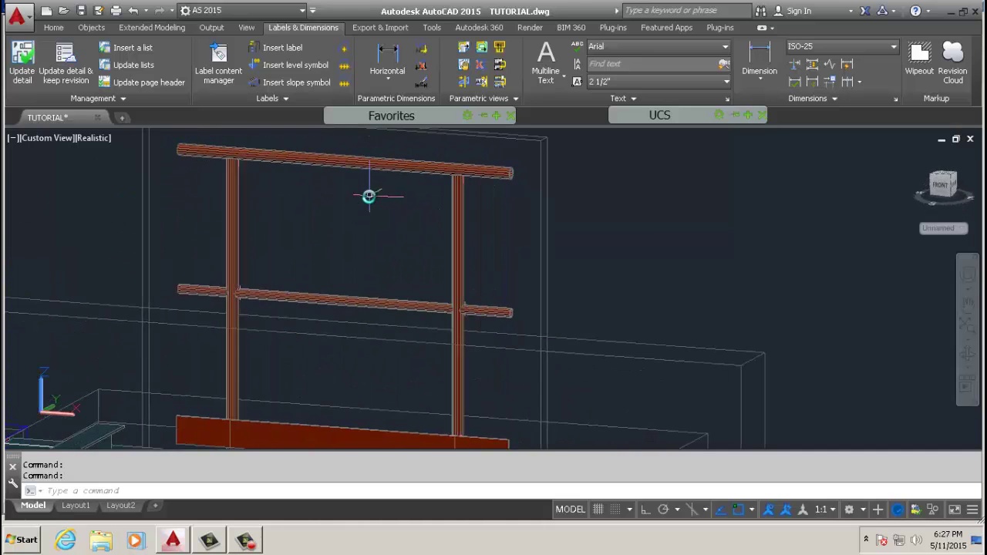
{"action": "scroll", "coordinate": [317, 258], "scroll_direction": "up", "scroll_amount": 5}
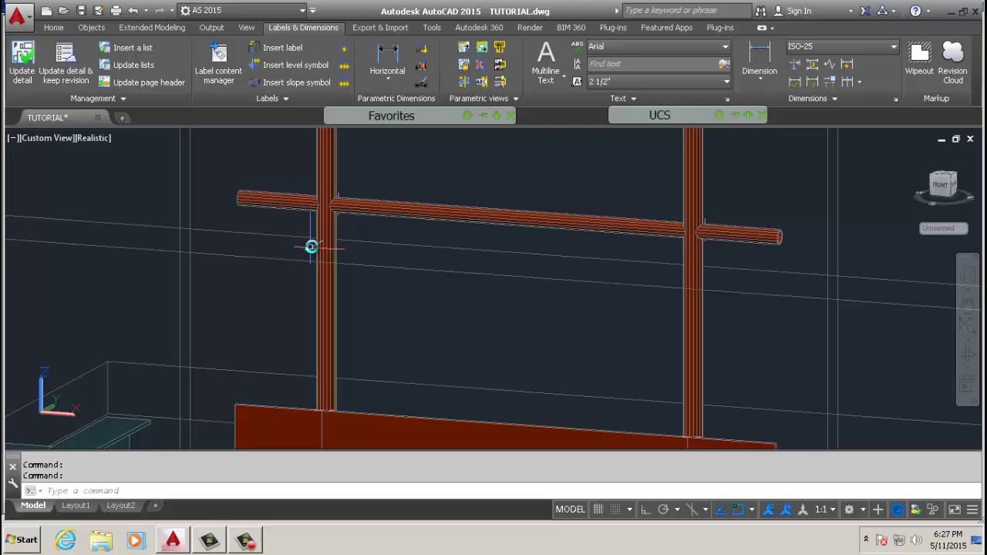
{"action": "scroll", "coordinate": [362, 231], "scroll_direction": "down", "scroll_amount": 6}
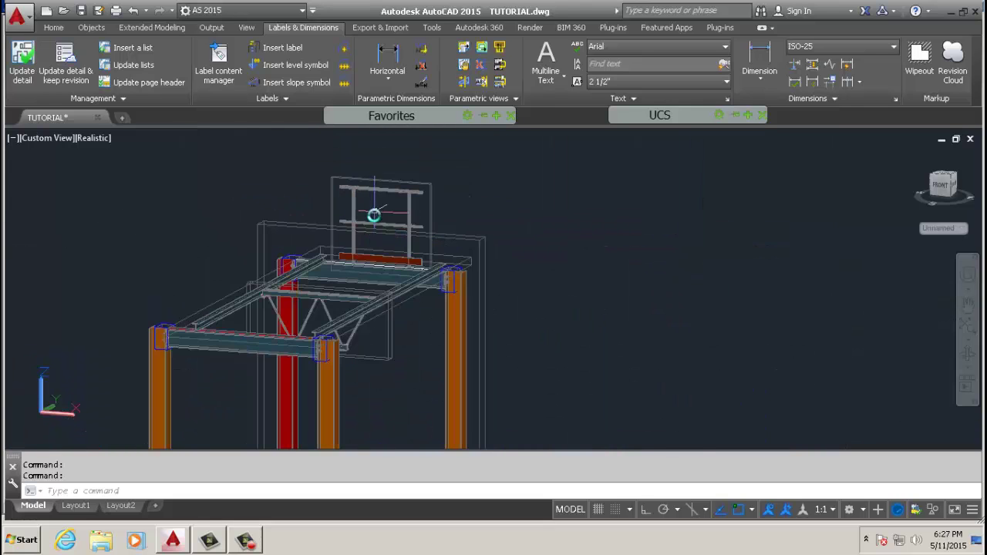
{"action": "scroll", "coordinate": [370, 224], "scroll_direction": "up", "scroll_amount": 3}
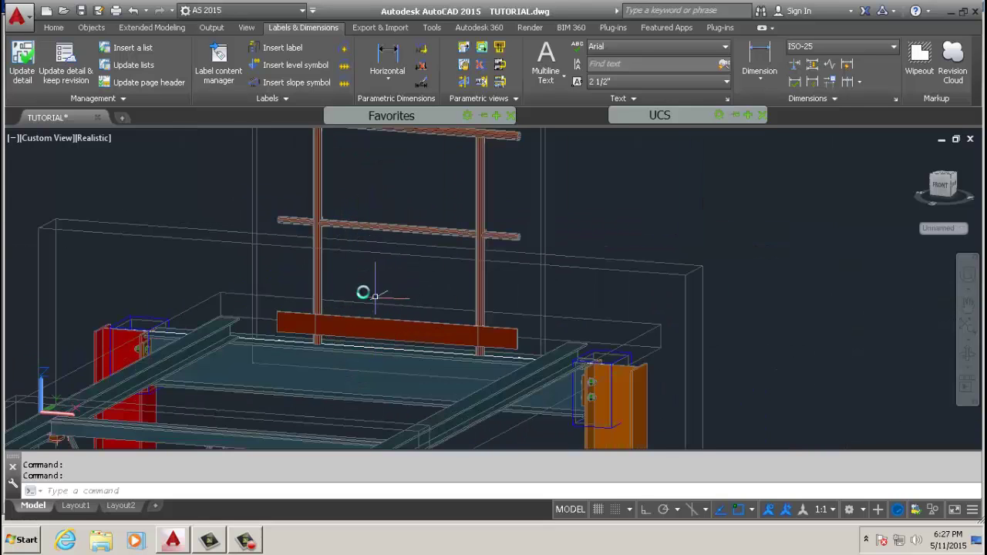
{"action": "mouse_move", "coordinate": [342, 335]}
{"action": "middle_mouse_down", "text": "shift"}
{"action": "mouse_move", "coordinate": [375, 411]}
{"action": "mouse_move", "coordinate": [459, 347]}
{"action": "mouse_move", "coordinate": [401, 355]}
{"action": "mouse_move", "coordinate": [332, 339]}
{"action": "middle_mouse_up", "text": "shift"}
{"action": "scroll", "coordinate": [293, 344], "scroll_direction": "down", "scroll_amount": 5}
{"action": "scroll", "coordinate": [497, 273], "scroll_direction": "up", "scroll_amount": 3}
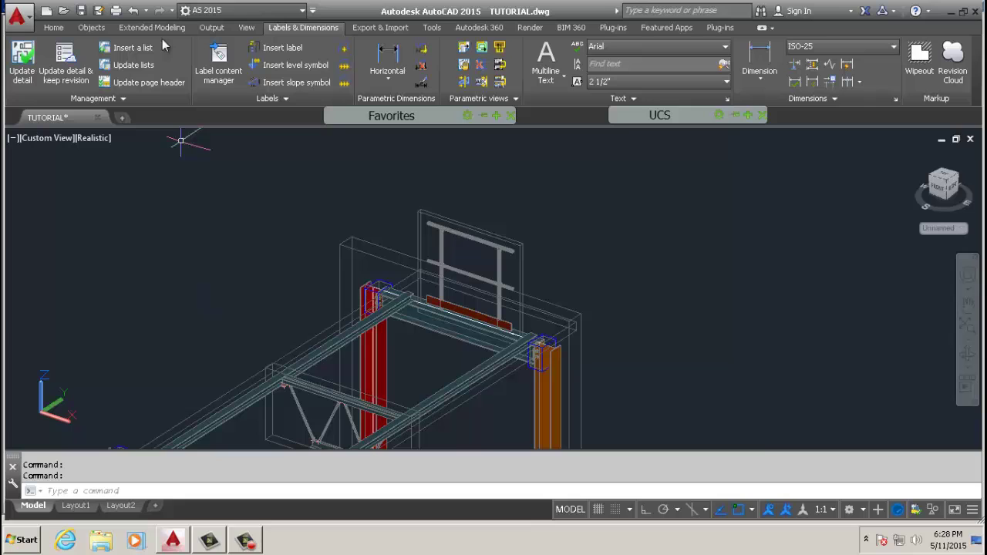
Step: Align the UCS to the railing's toe plate using the plate's own coordinate system, with Z perpendicular to the plate face
{"action": "mouse_move", "coordinate": [675, 117]}
{"action": "left_click", "coordinate": [662, 204]}
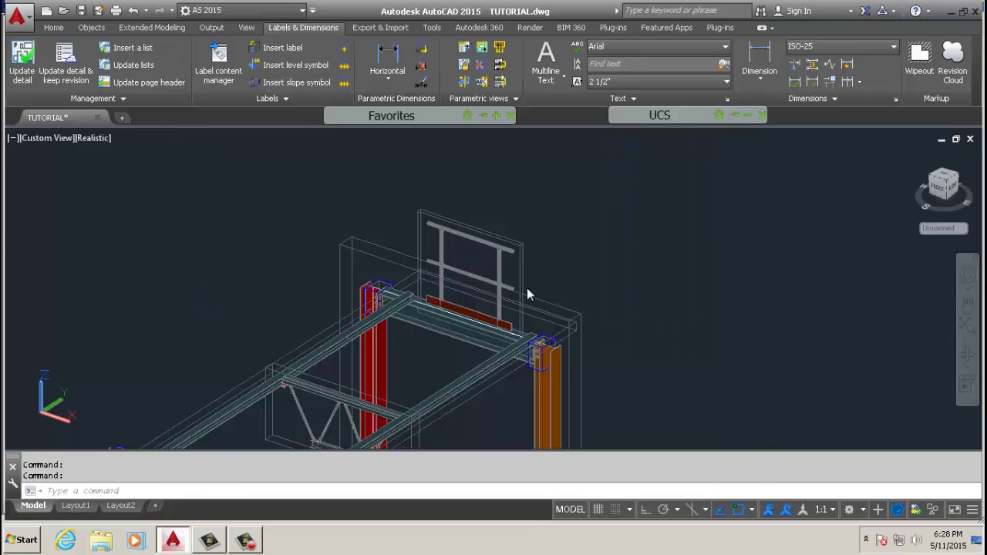
{"action": "scroll", "coordinate": [494, 301], "scroll_direction": "up", "scroll_amount": 4}
{"action": "left_click", "coordinate": [473, 284]}
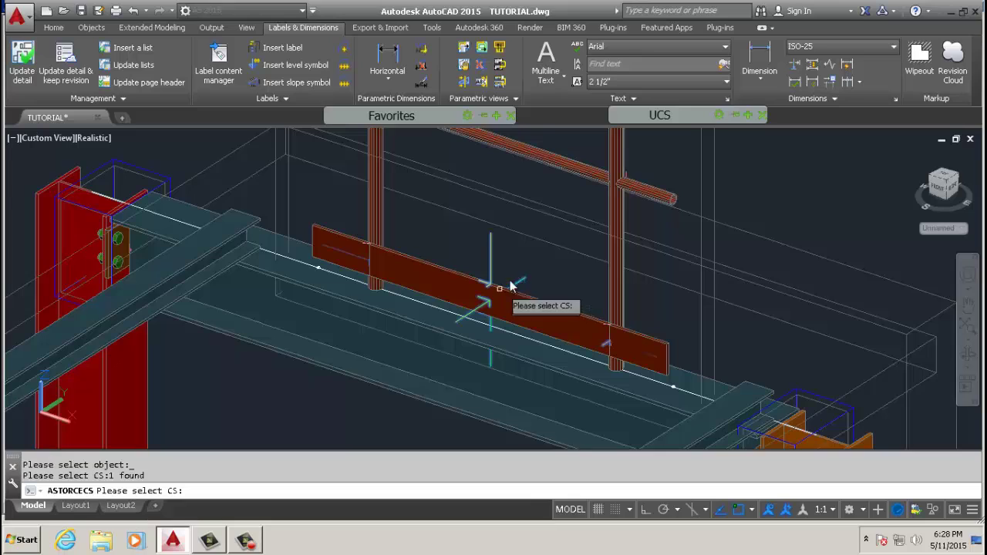
{"action": "left_click", "coordinate": [522, 284]}
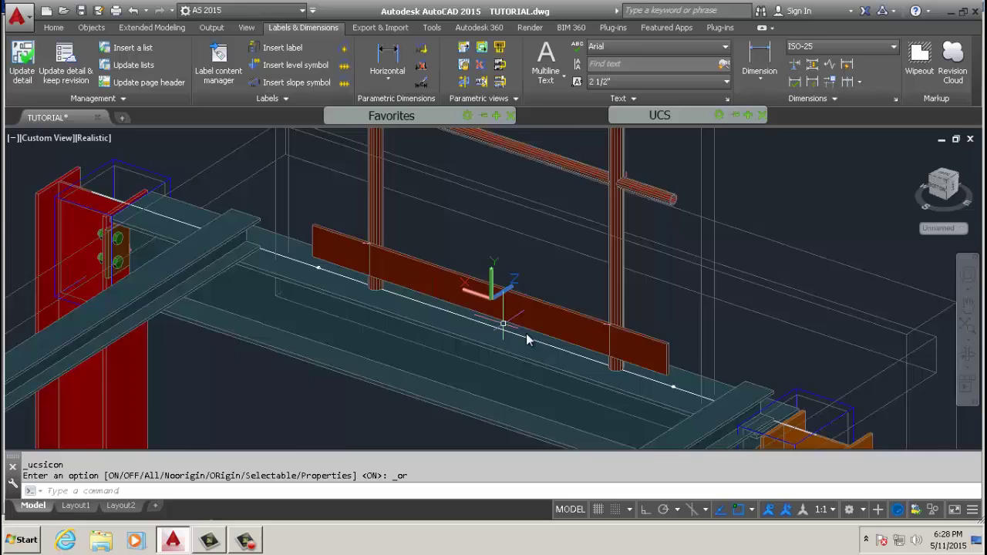
{"action": "scroll", "coordinate": [515, 329], "scroll_direction": "down", "scroll_amount": 4}
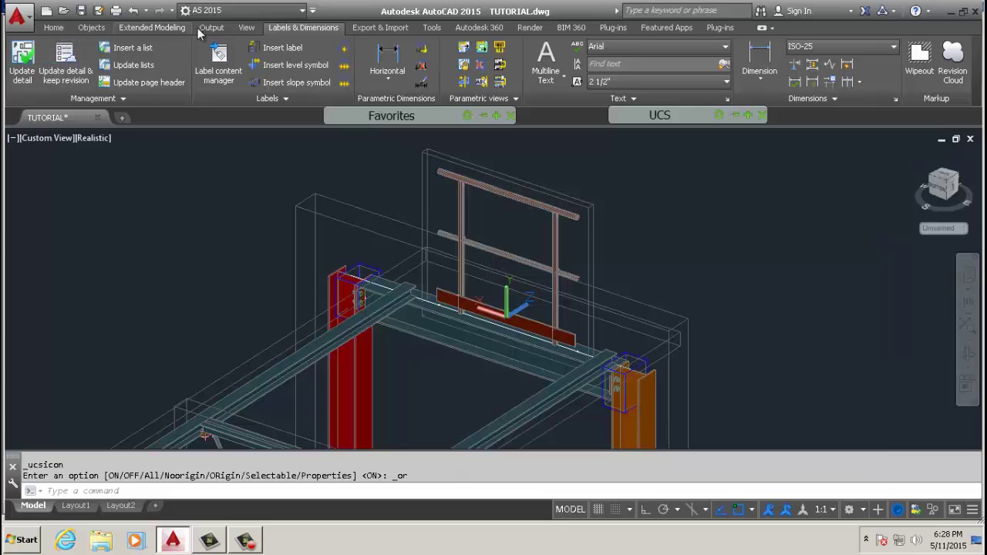
Step: Open the Quick documents library and review the preview and description of the MP Railing - UCS style under Stairs and Railings
{"action": "left_click", "coordinate": [205, 30]}
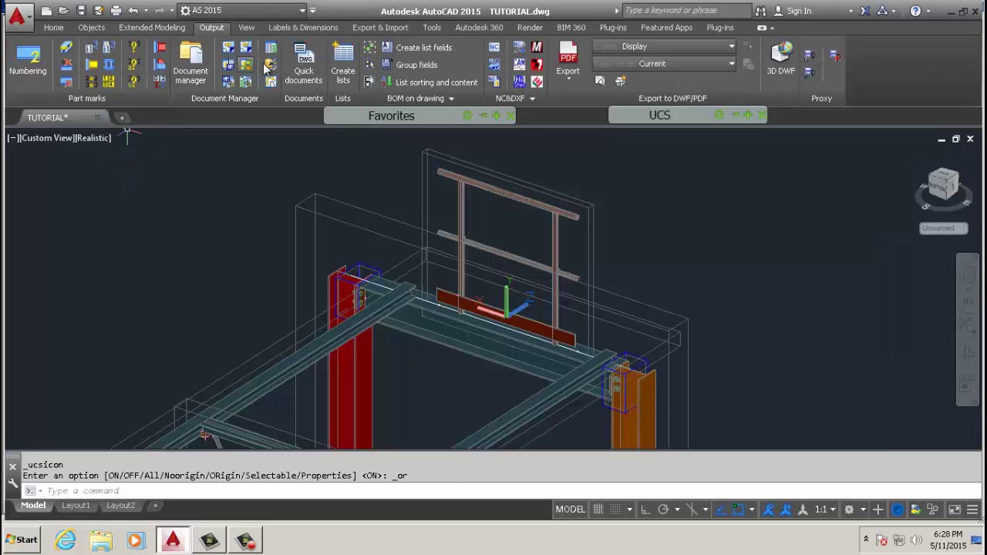
{"action": "left_click", "coordinate": [303, 71]}
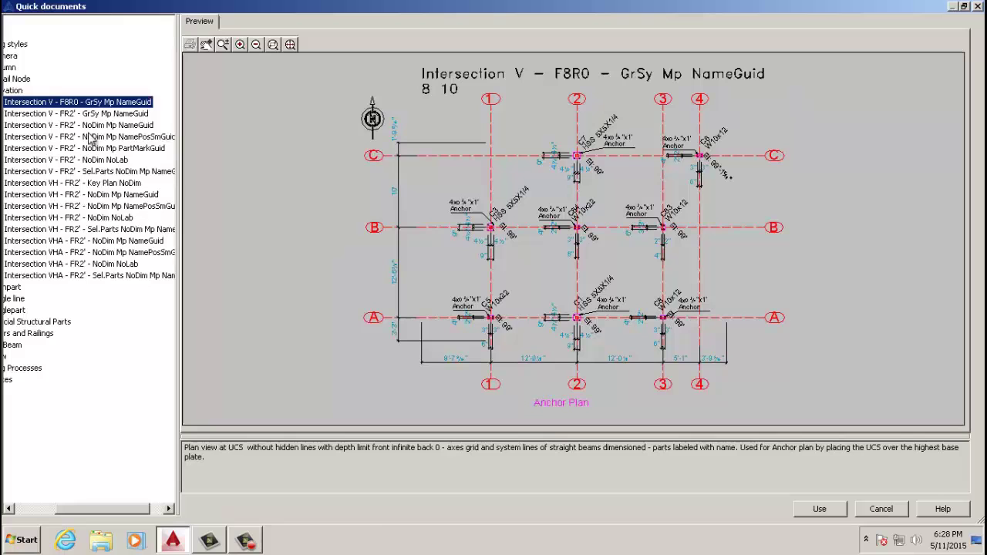
{"action": "left_click_drag", "start_coordinate": [179, 356], "coordinate": [280, 353]}
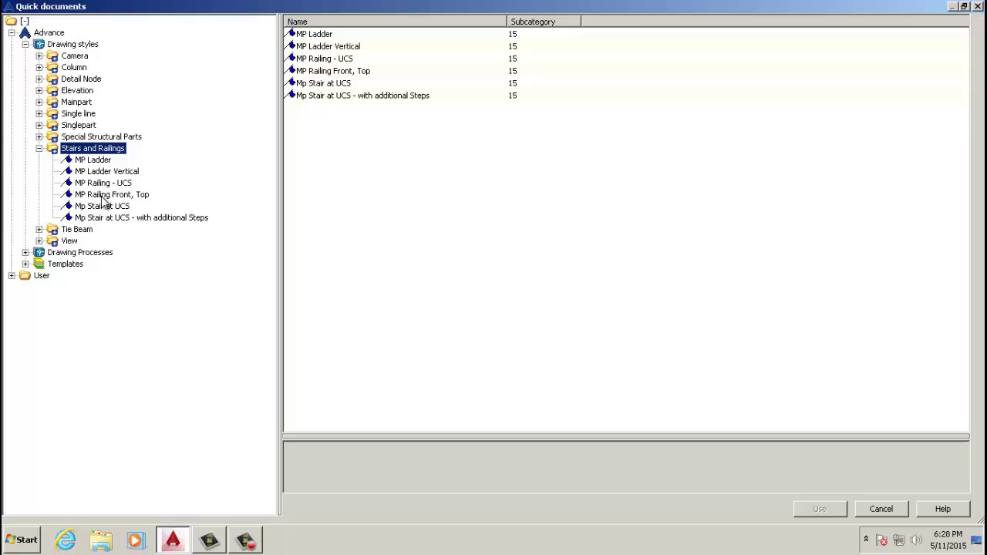
{"action": "left_click", "coordinate": [108, 185]}
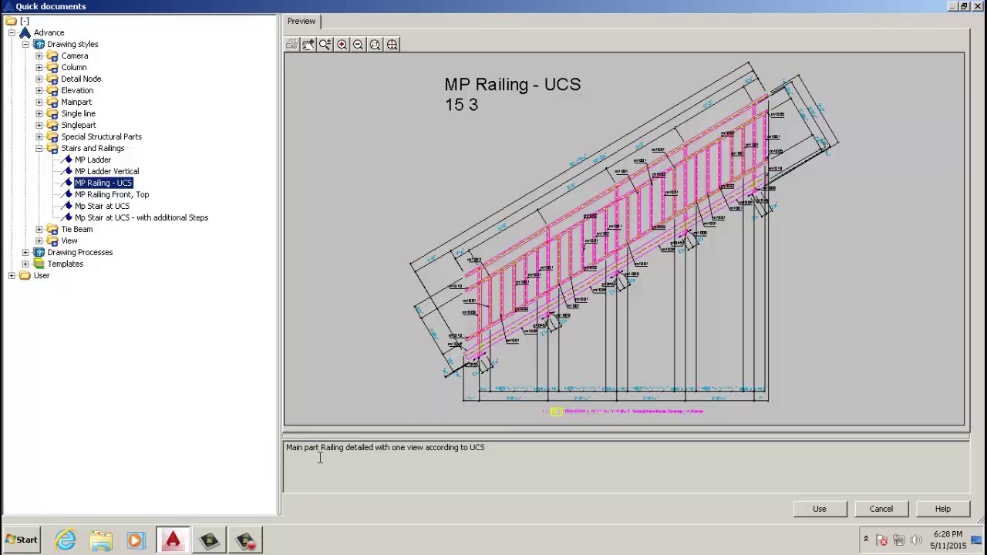
{"action": "left_click_drag", "start_coordinate": [320, 459], "coordinate": [420, 458]}
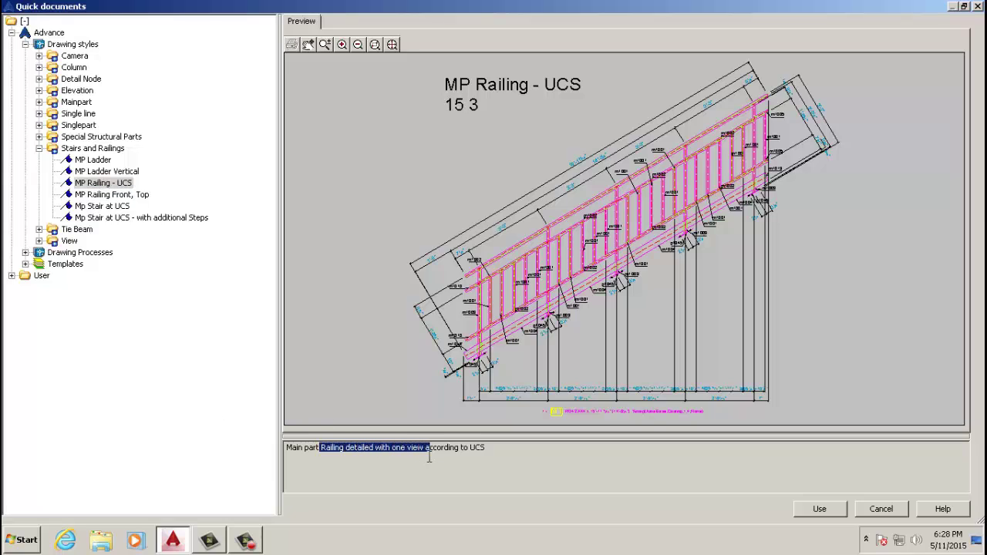
{"action": "left_click", "coordinate": [475, 455]}
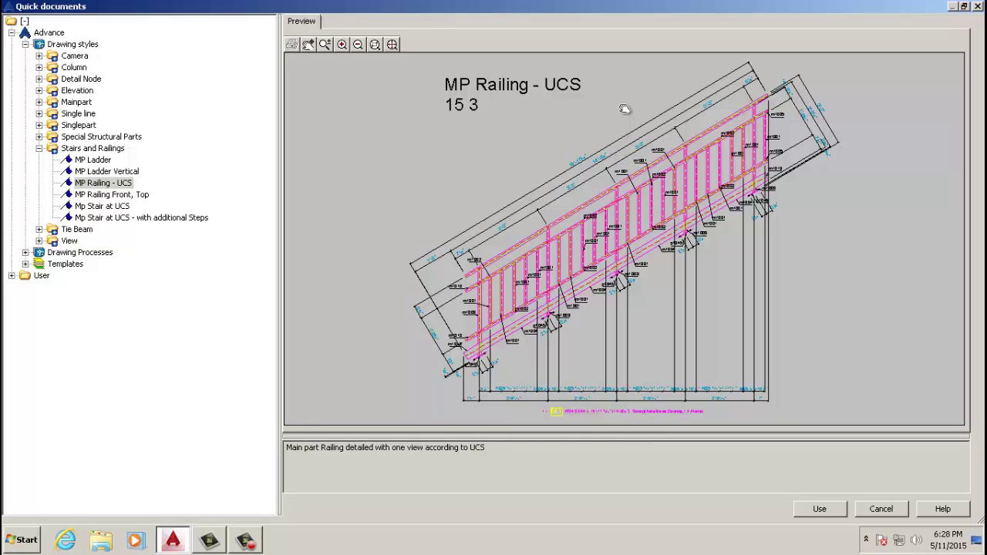
{"action": "mouse_move", "coordinate": [624, 109]}
{"action": "left_mouse_down"}
{"action": "mouse_move", "coordinate": [594, 319]}
{"action": "mouse_move", "coordinate": [613, 15]}
{"action": "mouse_move", "coordinate": [602, 136]}
{"action": "left_mouse_up"}
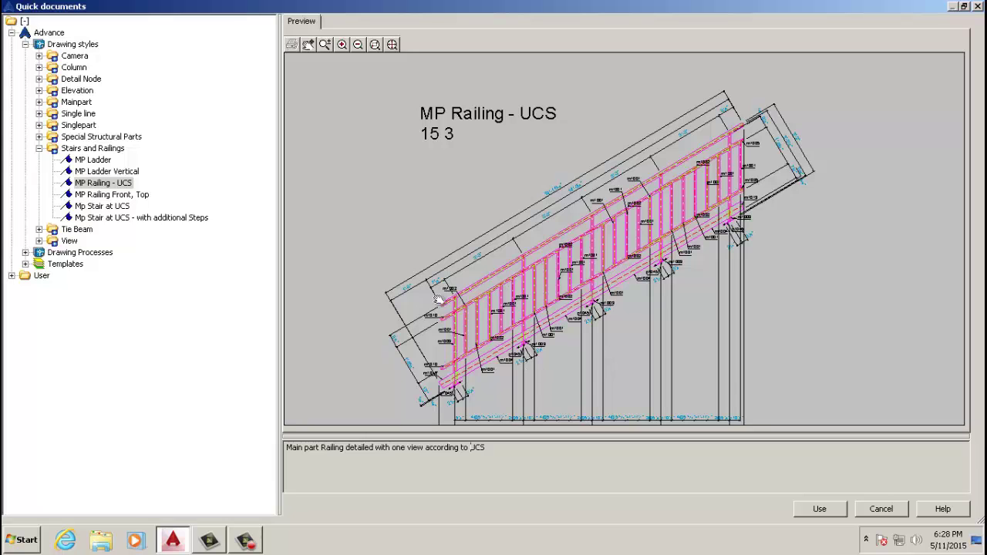
{"action": "left_click_drag", "start_coordinate": [552, 332], "coordinate": [556, 292]}
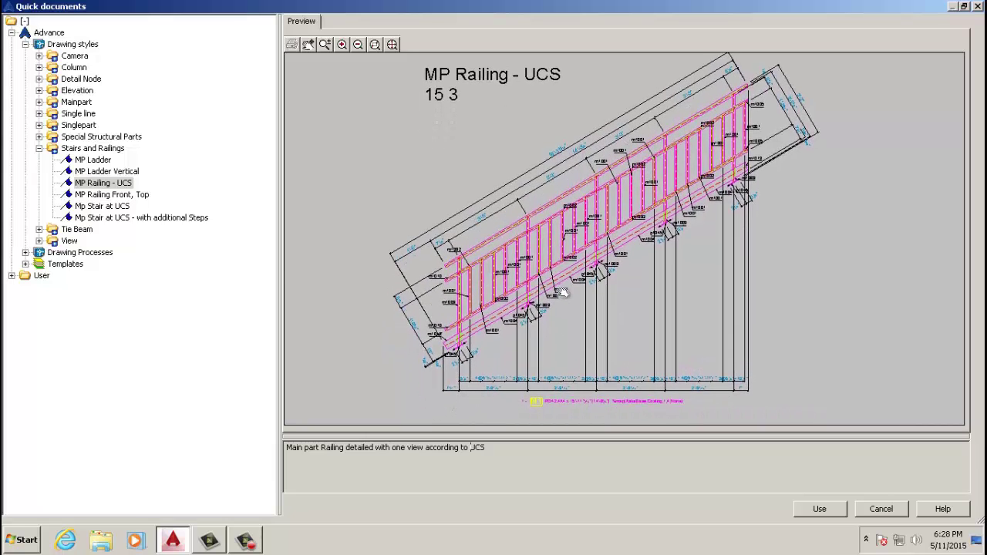
Step: Compare the MP Railing Front, Top style and use the MP Railing - UCS style for the detail
{"action": "left_click", "coordinate": [124, 195]}
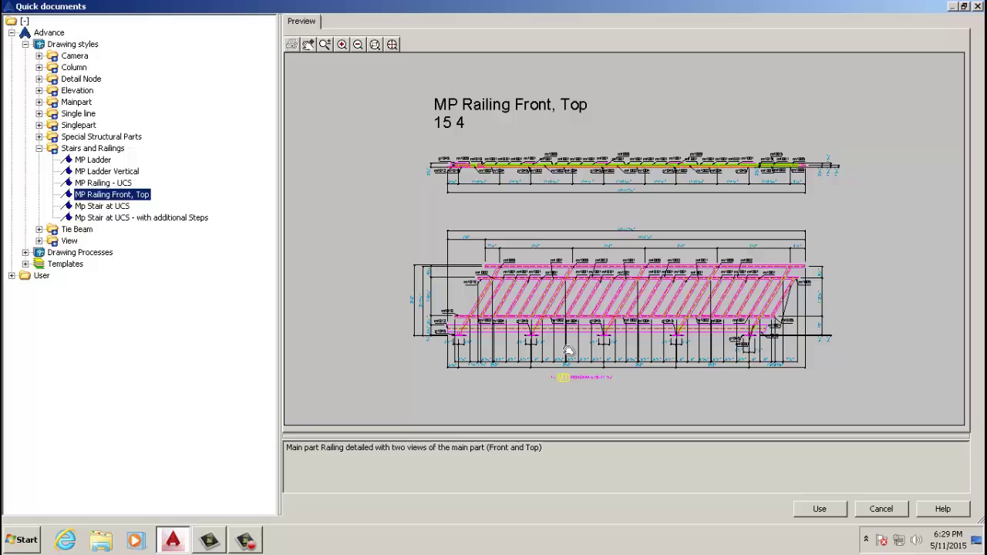
{"action": "left_click", "coordinate": [121, 186]}
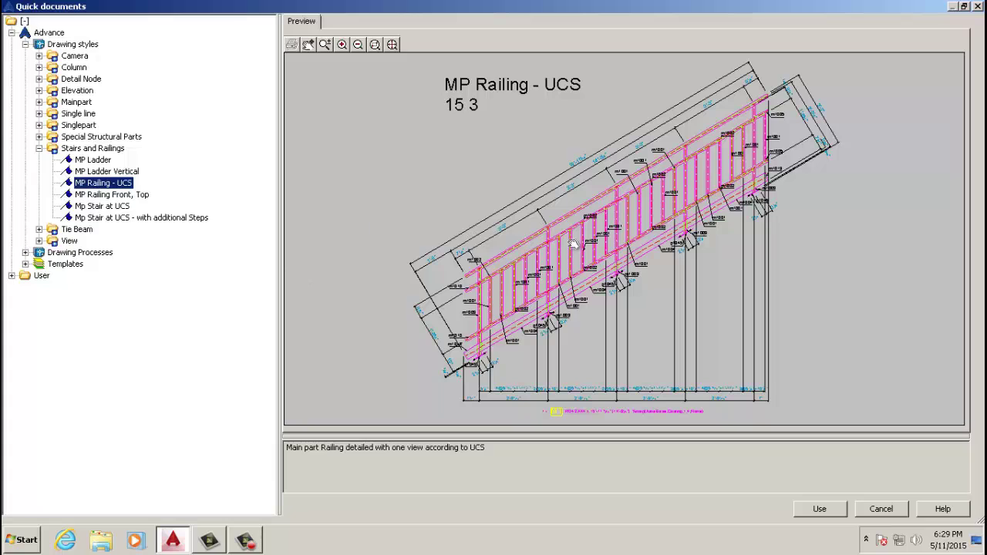
{"action": "left_click", "coordinate": [838, 516]}
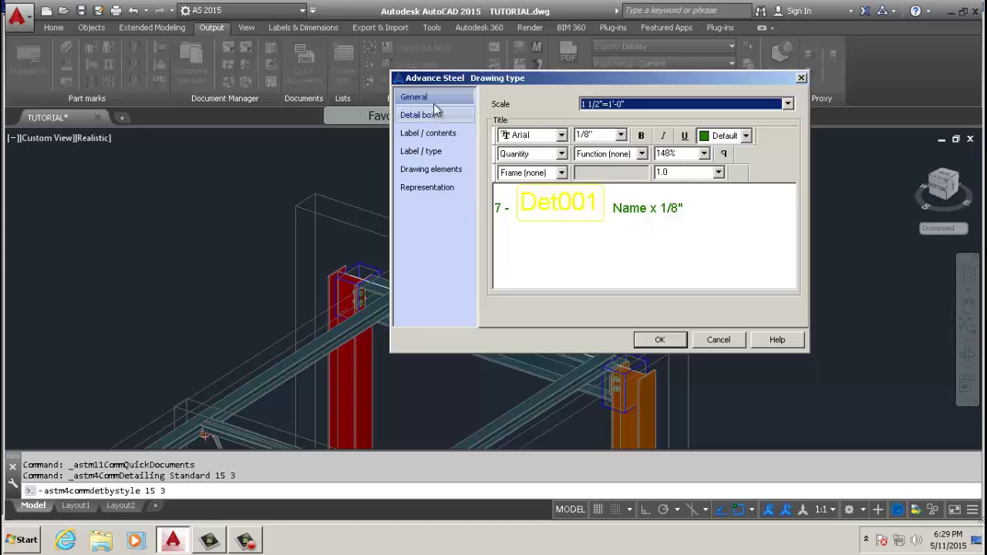
Step: Review the drawing type's scale, detail box, label, drawing element and representation settings and accept them
{"action": "left_click", "coordinate": [644, 108]}
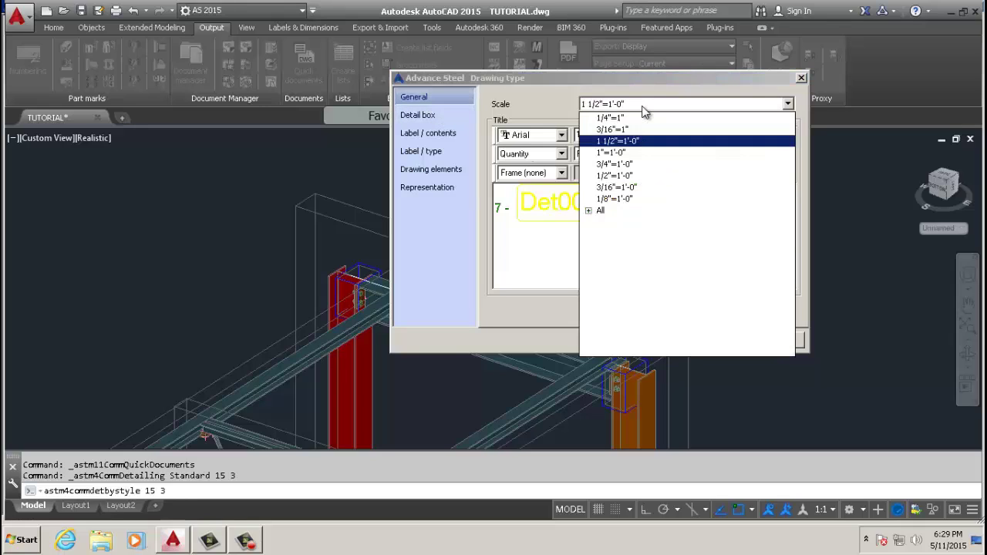
{"action": "left_click", "coordinate": [529, 91]}
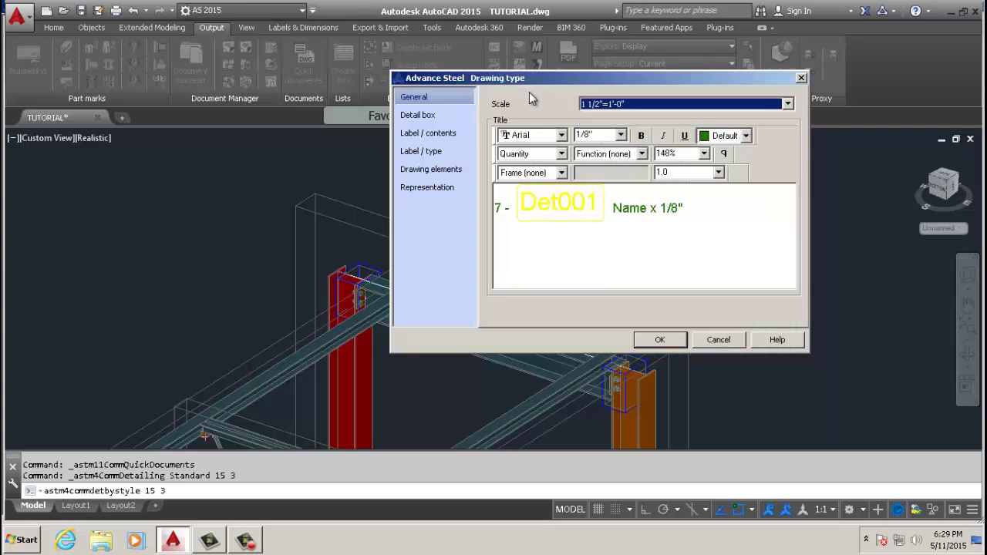
{"action": "left_click", "coordinate": [417, 115]}
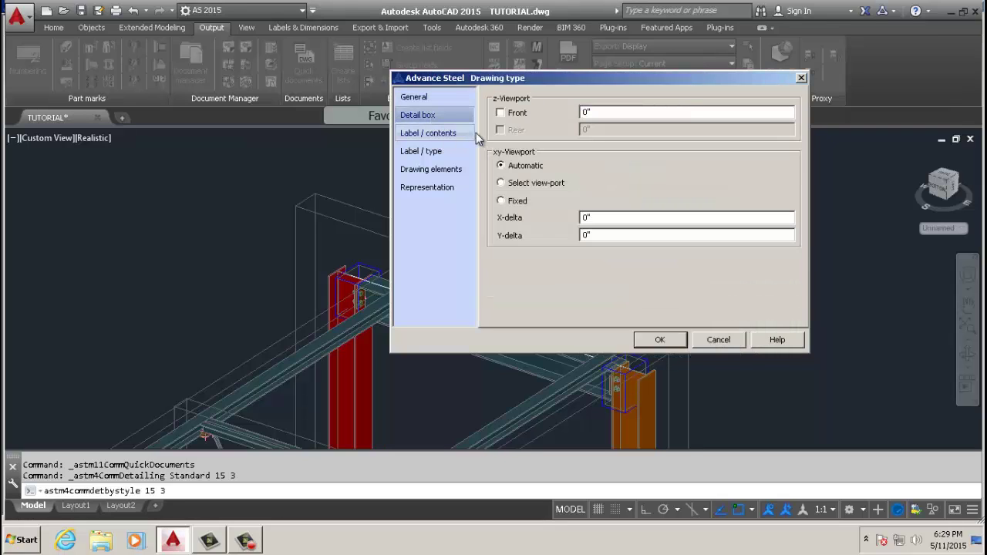
{"action": "left_click", "coordinate": [445, 135]}
{"action": "left_click", "coordinate": [434, 152]}
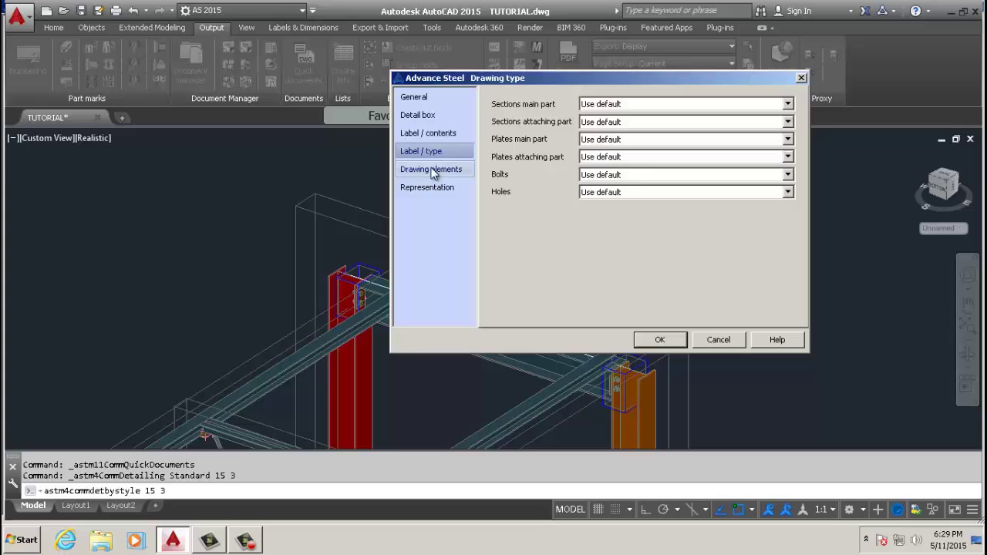
{"action": "left_click", "coordinate": [432, 170]}
{"action": "left_click", "coordinate": [432, 189]}
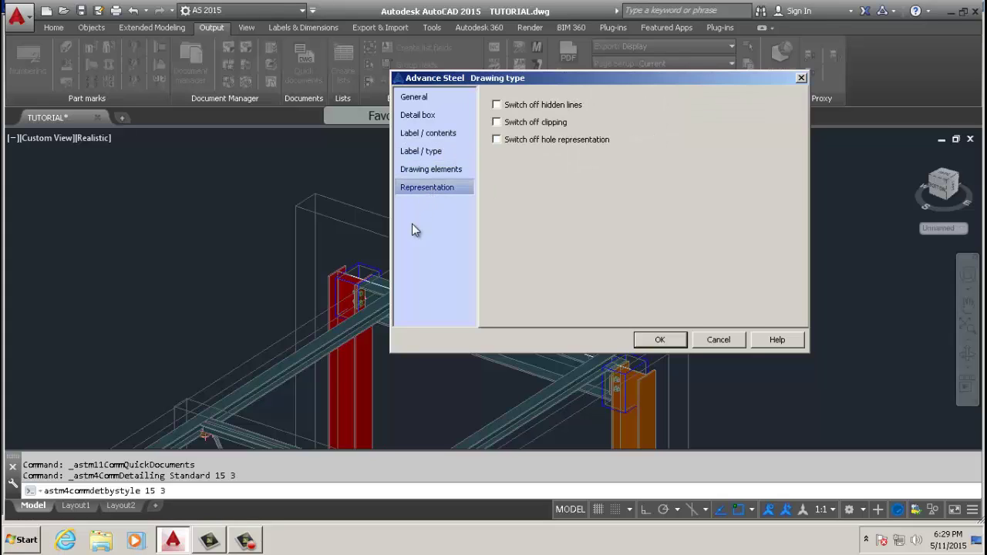
{"action": "left_click", "coordinate": [661, 340]}
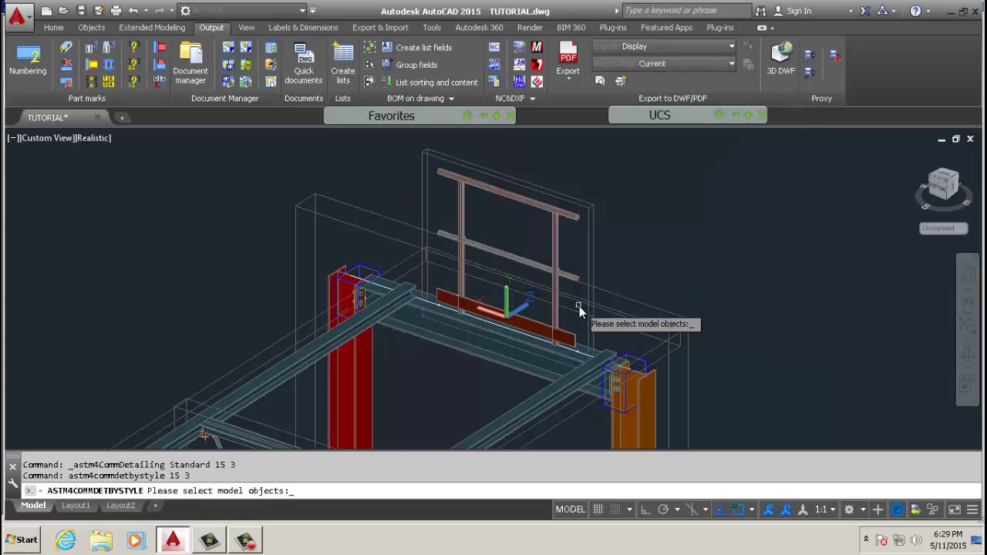
Step: Select the railing's middle rail between the two posts as the model object to detail
{"action": "scroll", "coordinate": [515, 261], "scroll_direction": "down", "scroll_amount": 3}
{"action": "scroll", "coordinate": [497, 261], "scroll_direction": "up", "scroll_amount": 5}
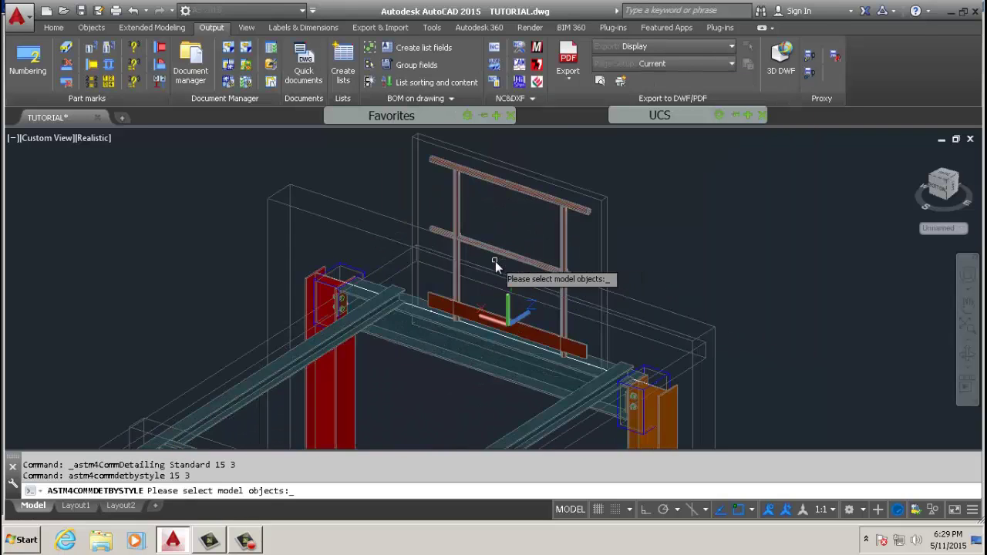
{"action": "left_click", "coordinate": [502, 249]}
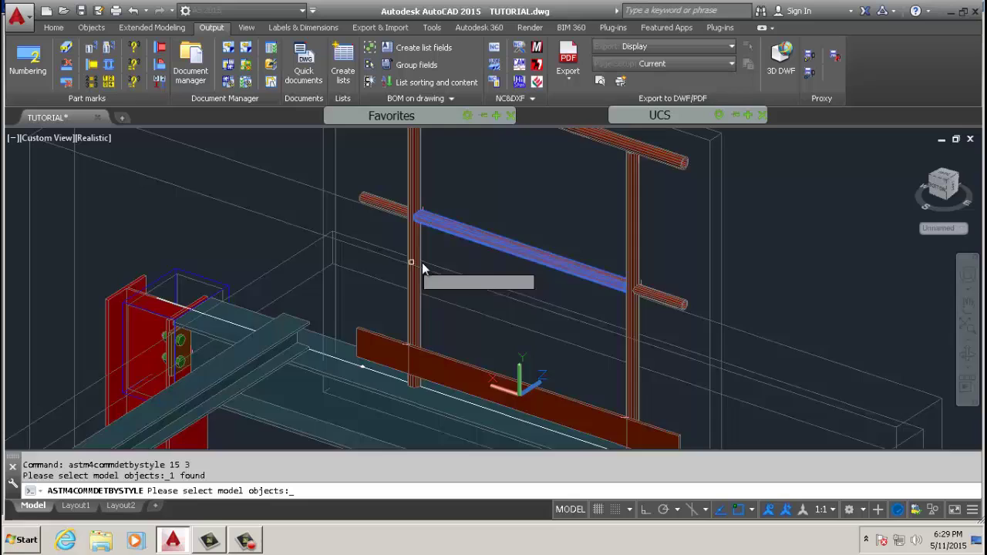
{"action": "scroll", "coordinate": [439, 221], "scroll_direction": "down", "scroll_amount": 5}
{"action": "scroll", "coordinate": [441, 239], "scroll_direction": "up", "scroll_amount": 2}
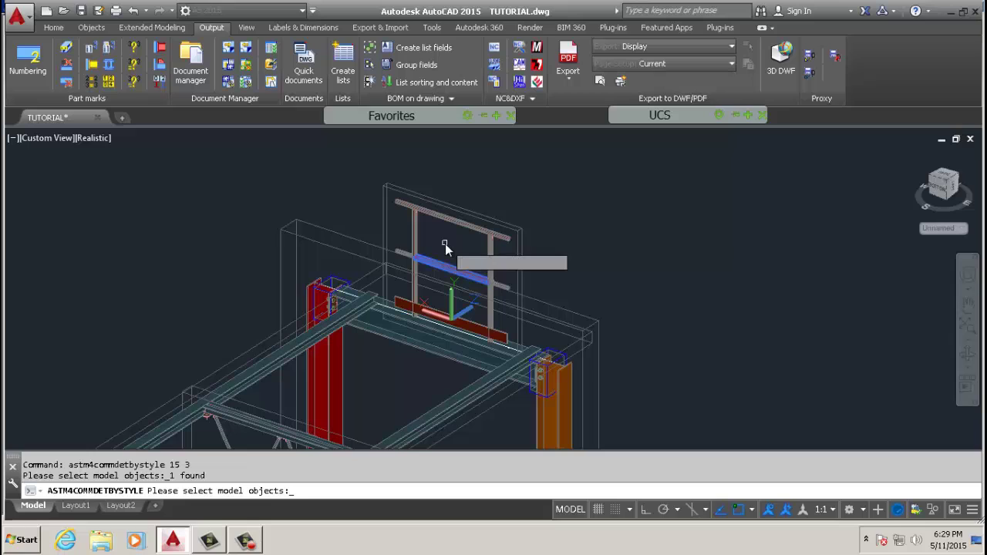
Step: Confirm the selection and create the railing detail as a new drawing numbered "rail" on the ASDETPROTO-ANSI-C.dwg prototype
{"action": "key", "text": "Return"}
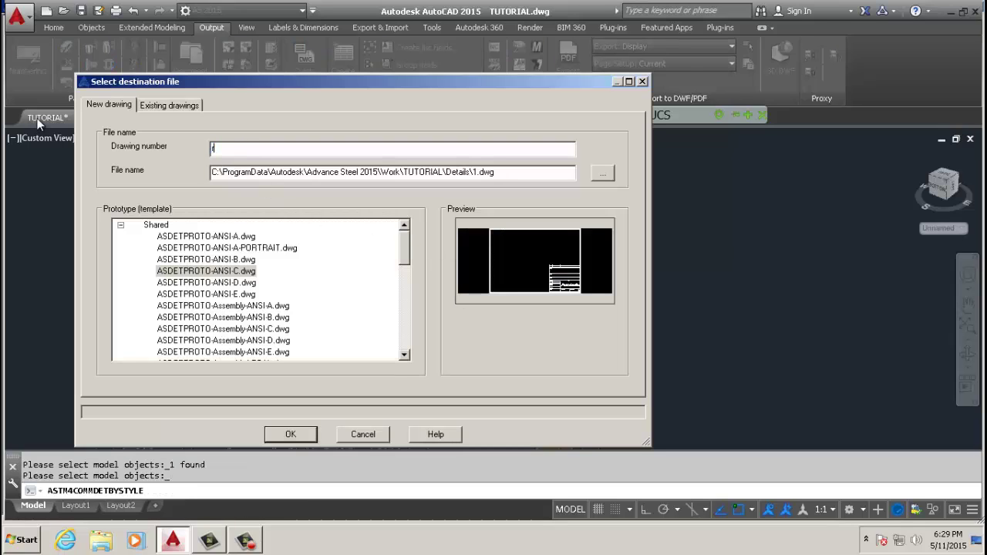
{"action": "type", "text": "rail"}
{"action": "left_click", "coordinate": [307, 438]}
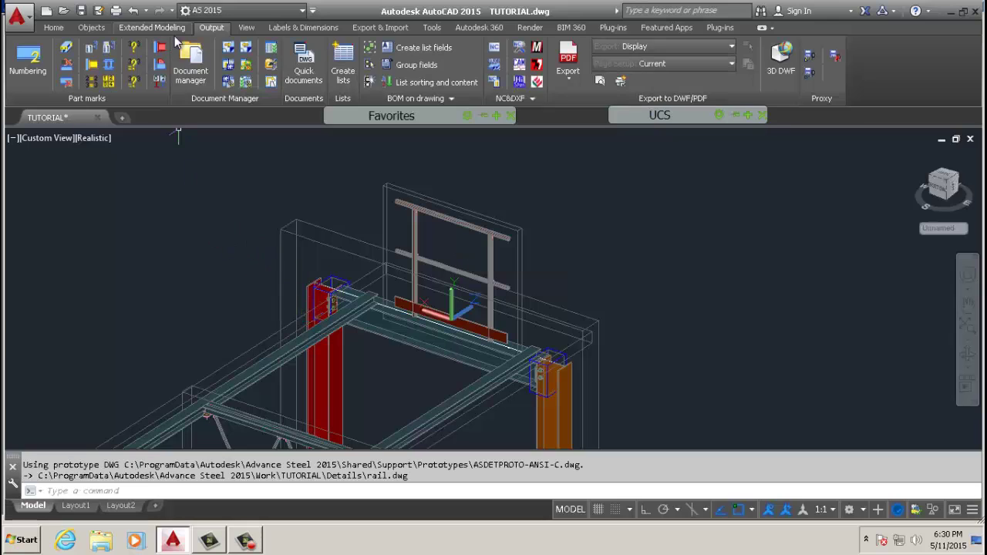
Step: Open the rail.dwg detail drawing from the project's Details in the Document Manager
{"action": "left_click", "coordinate": [193, 65]}
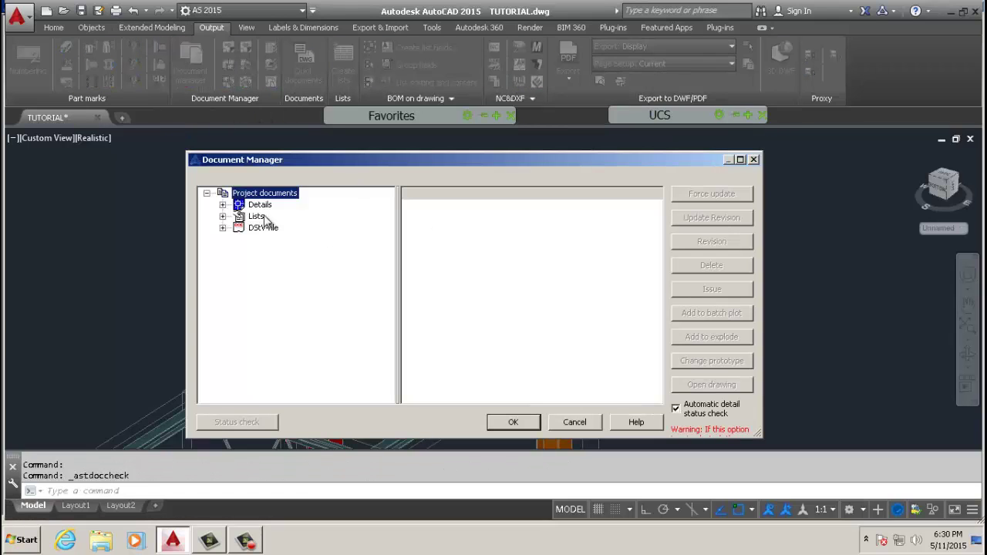
{"action": "left_click", "coordinate": [260, 205]}
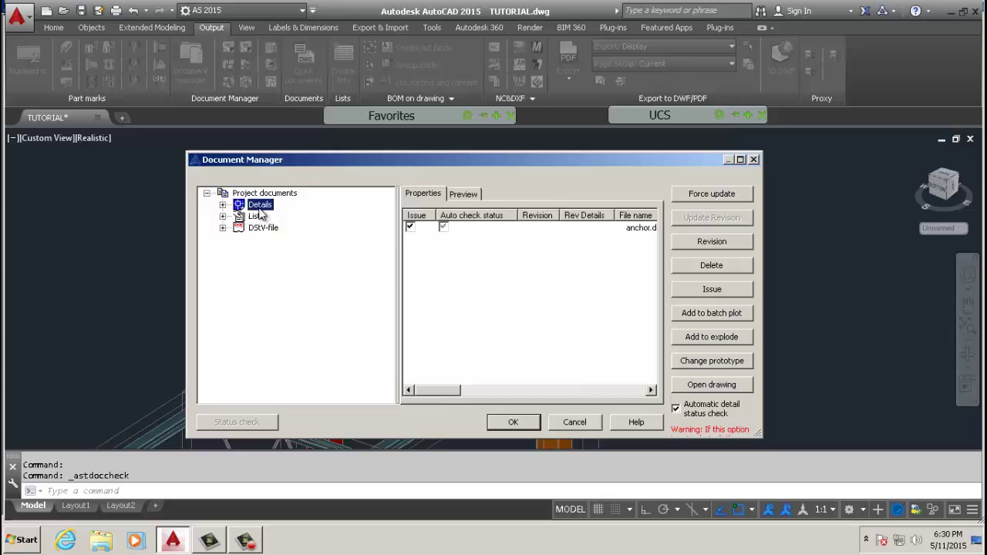
{"action": "left_click", "coordinate": [615, 241]}
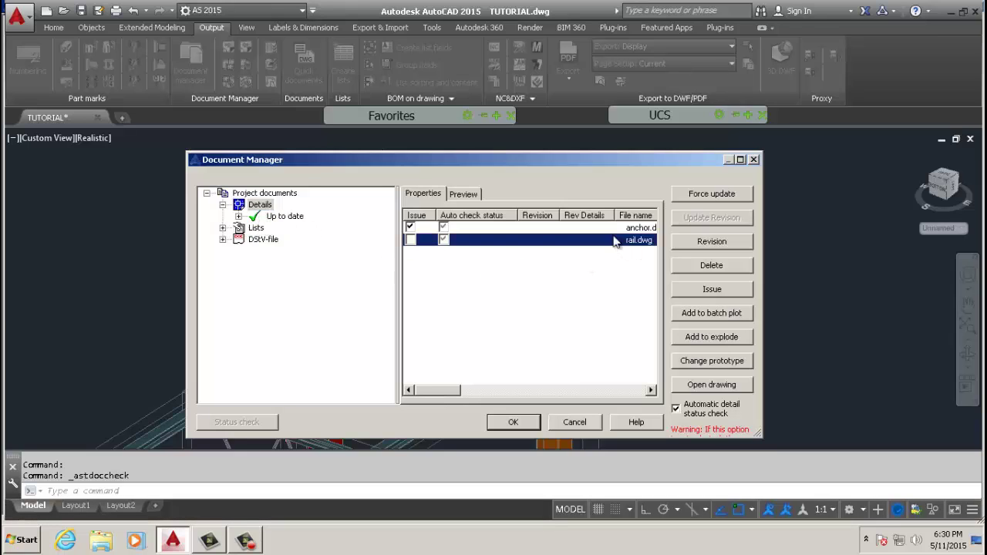
{"action": "left_click", "coordinate": [698, 384]}
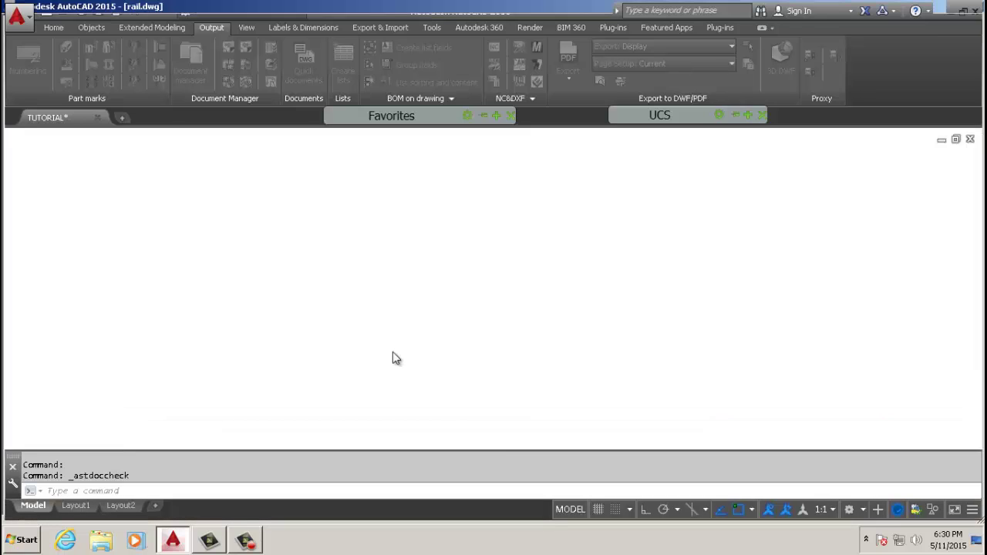
Step: Inspect the part labels and dimensions of the rails, posts and toe plate in the new railing detail
{"action": "scroll", "coordinate": [249, 213], "scroll_direction": "up", "scroll_amount": 4}
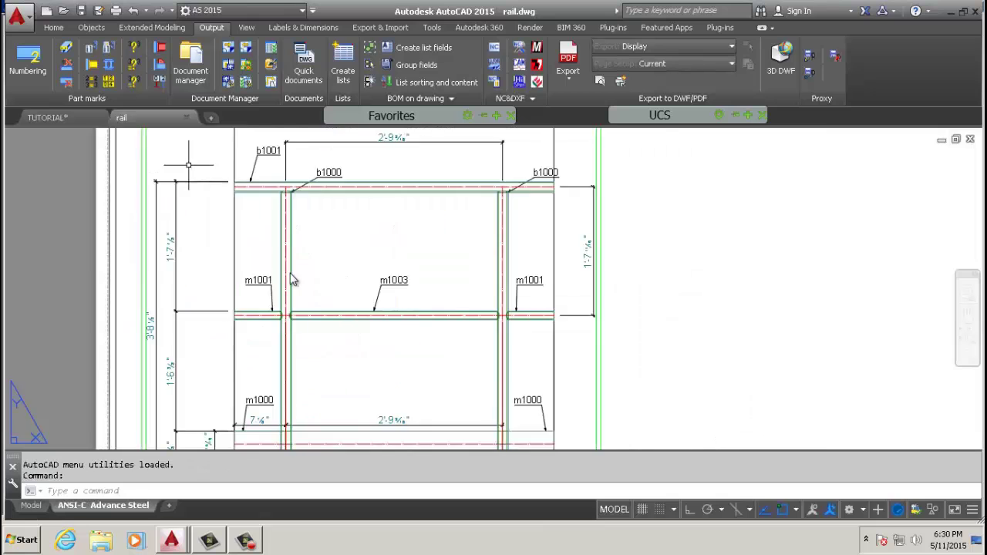
{"action": "scroll", "coordinate": [287, 362], "scroll_direction": "up", "scroll_amount": 2}
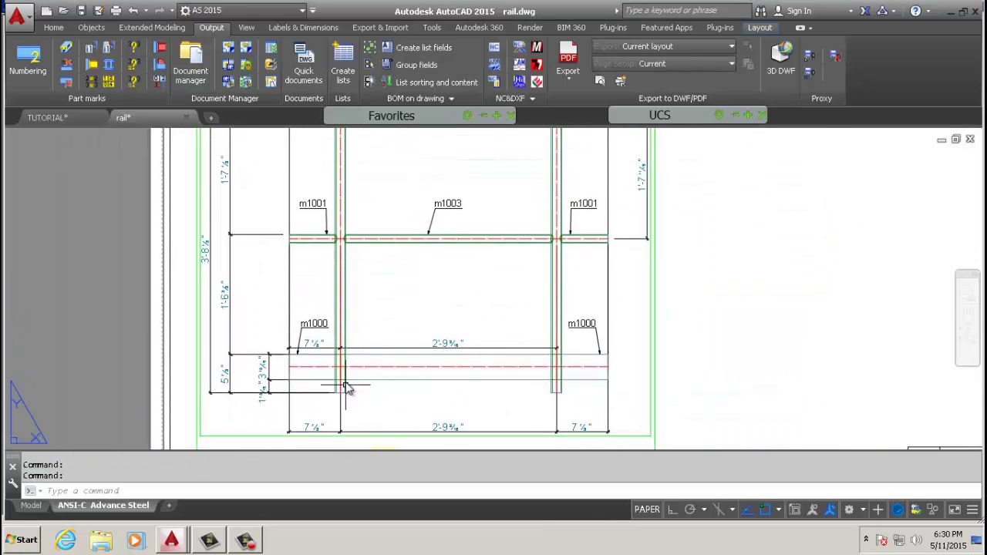
{"action": "scroll", "coordinate": [287, 363], "scroll_direction": "up", "scroll_amount": 3}
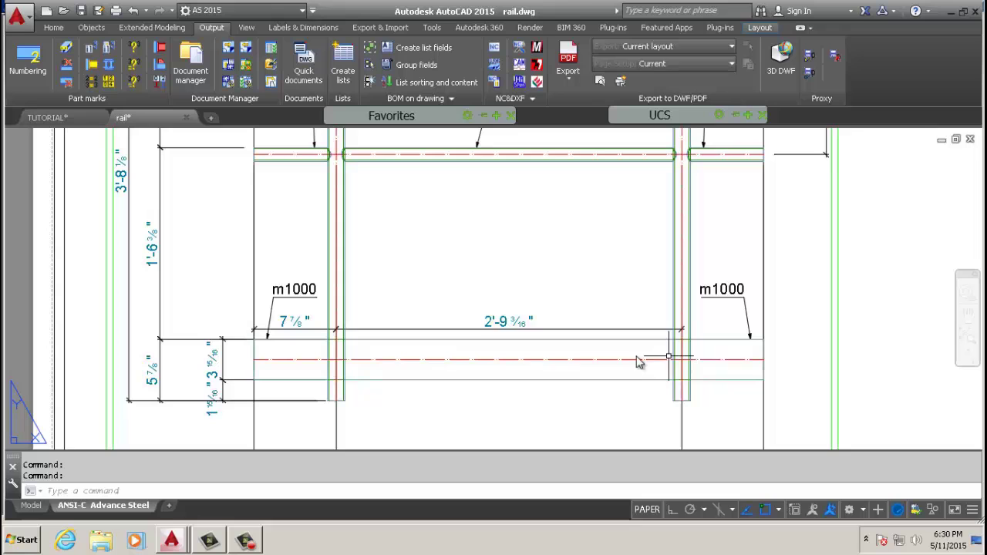
{"action": "scroll", "coordinate": [371, 388], "scroll_direction": "down", "scroll_amount": 3}
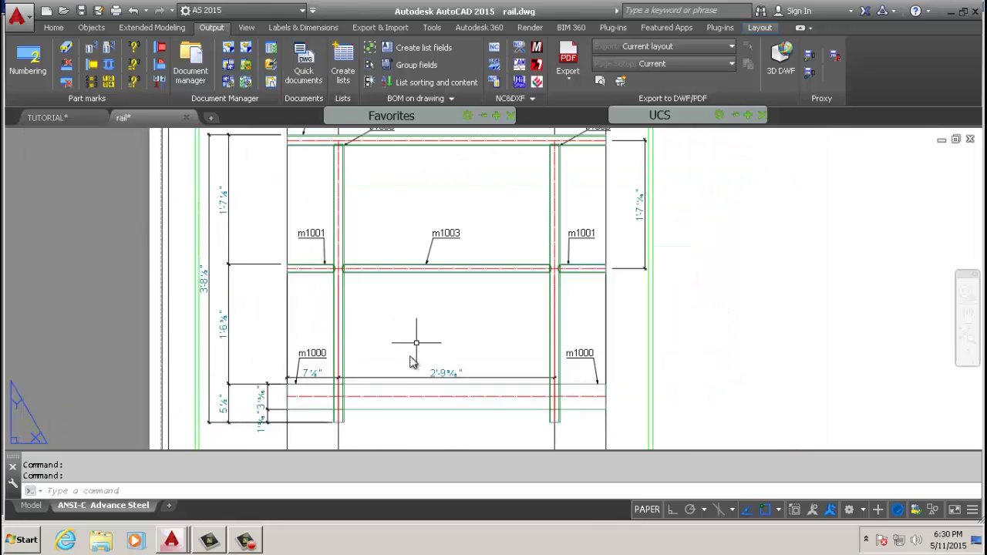
{"action": "middle_click_drag", "start_coordinate": [415, 357], "coordinate": [397, 403]}
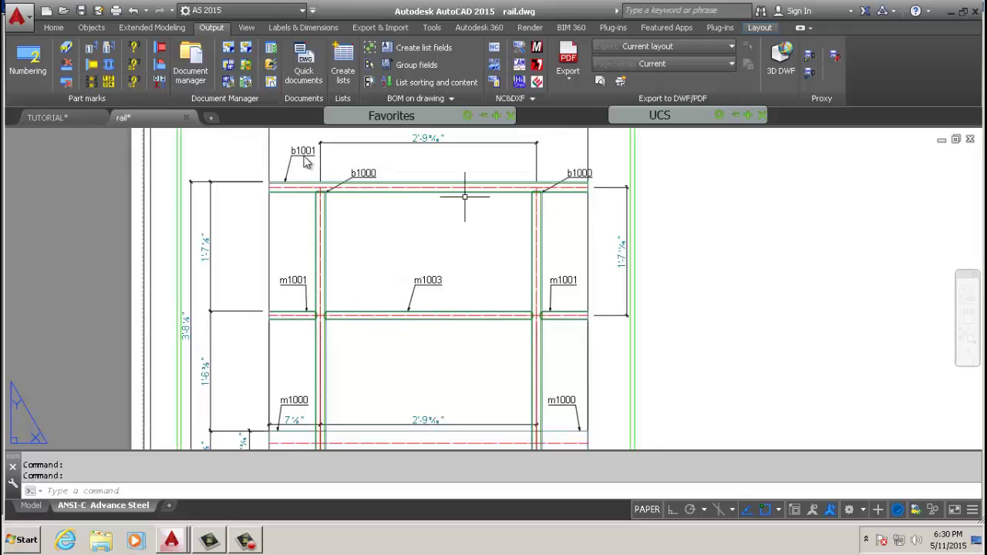
{"action": "middle_click_drag", "start_coordinate": [340, 211], "coordinate": [338, 177]}
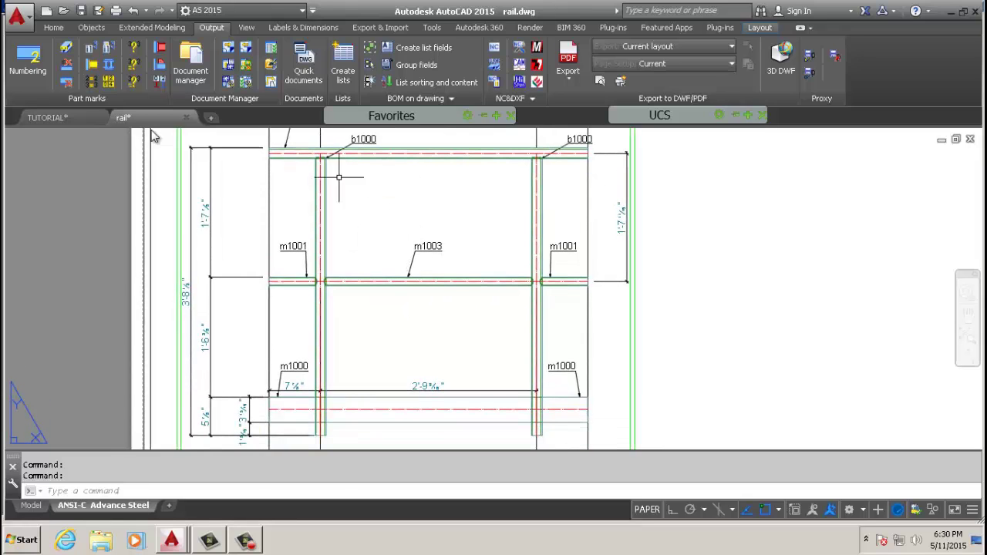
Step: Return to the TUTORIAL.dwg model and view the railing from the front to compare its UCS orientation with the detail
{"action": "left_click", "coordinate": [42, 118]}
{"action": "middle_click_drag", "start_coordinate": [376, 345], "coordinate": [463, 324], "text": "shift"}
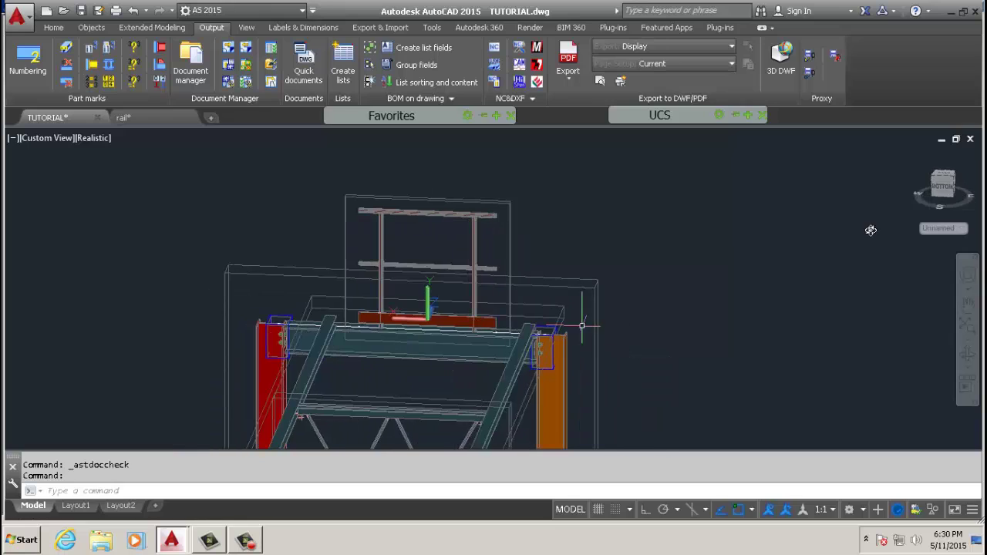
{"action": "left_click", "coordinate": [940, 191]}
{"action": "scroll", "coordinate": [603, 247], "scroll_direction": "up", "scroll_amount": 4}
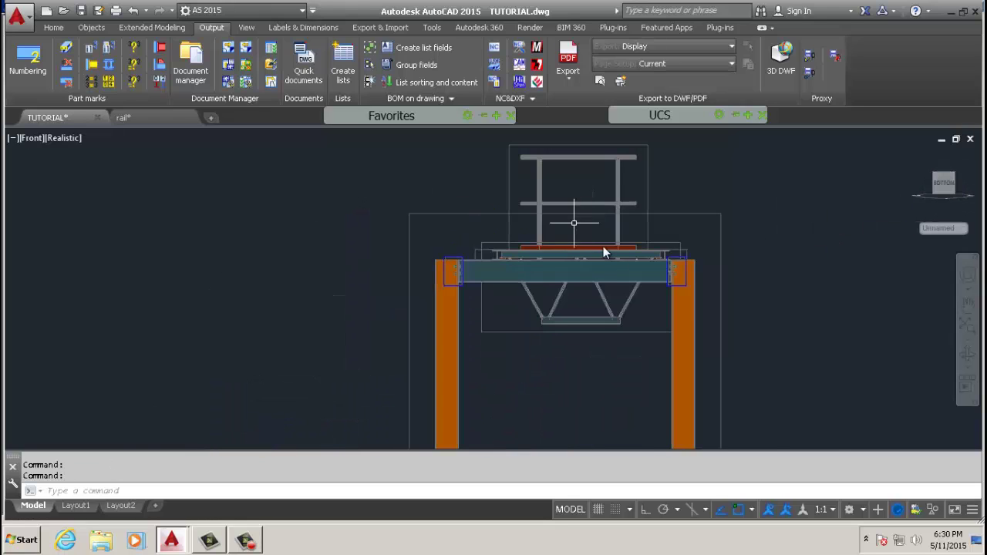
{"action": "scroll", "coordinate": [603, 252], "scroll_direction": "up", "scroll_amount": 3}
{"action": "middle_click_drag", "start_coordinate": [582, 260], "coordinate": [515, 397]}
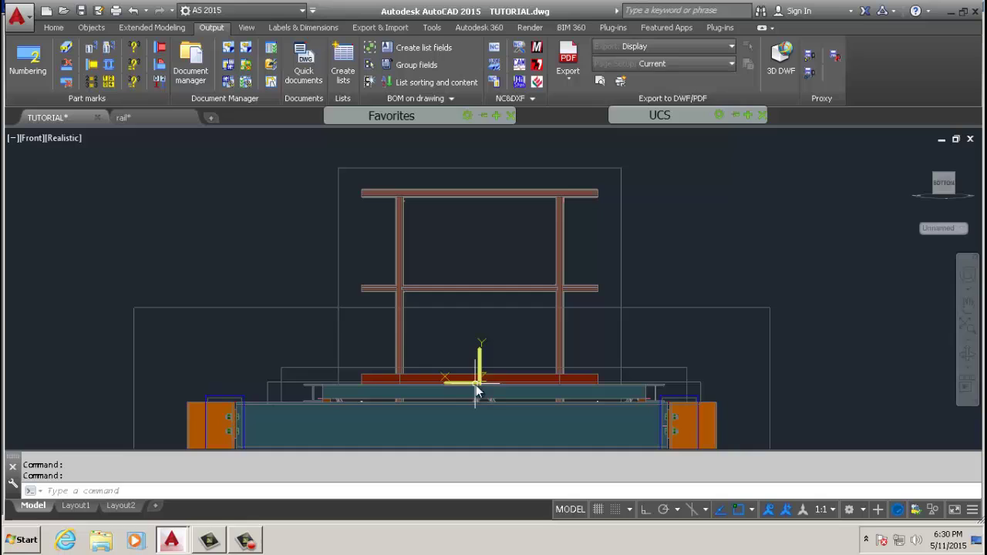
Step: Switch back to the rail drawing and review the label content and revision settings of the M1 title below the detail
{"action": "left_click", "coordinate": [151, 117]}
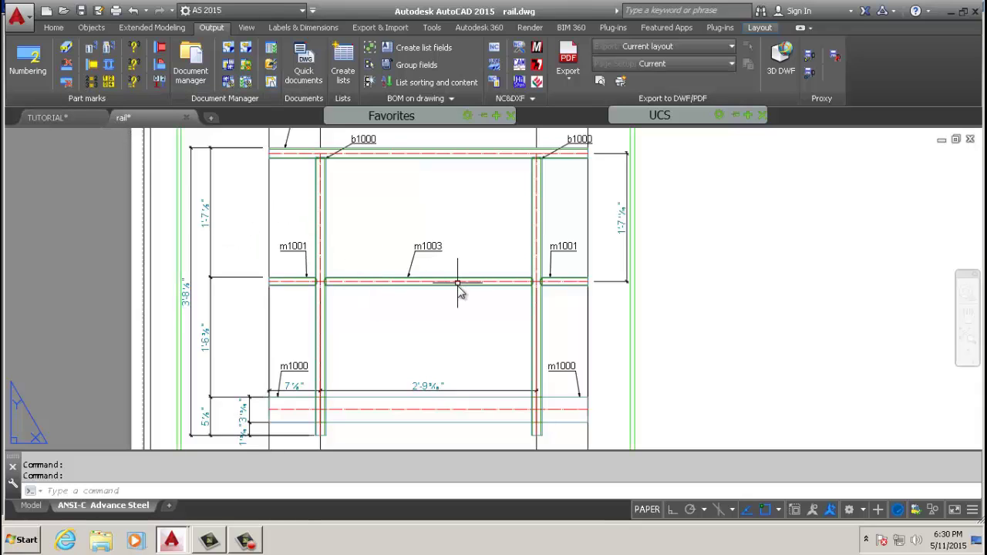
{"action": "scroll", "coordinate": [392, 267], "scroll_direction": "down", "scroll_amount": 2}
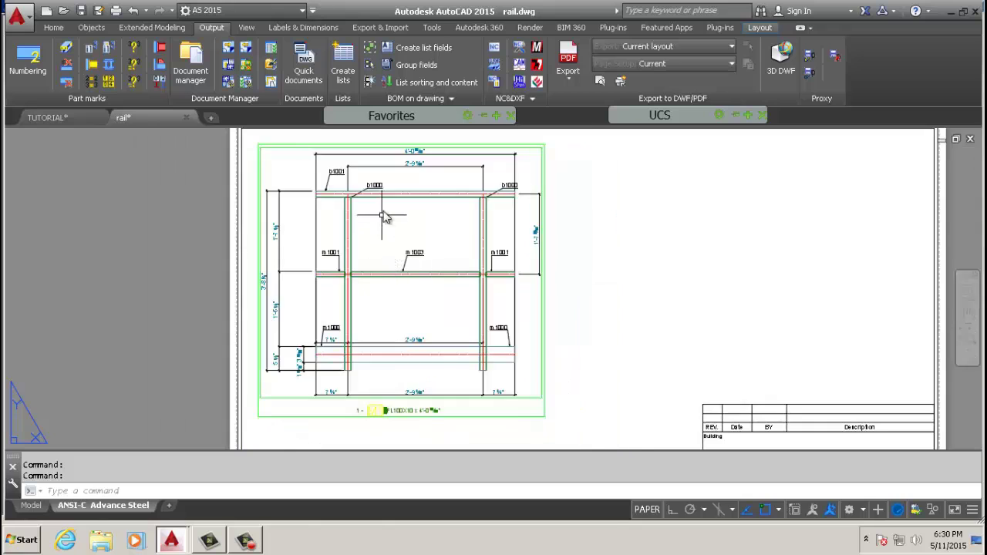
{"action": "scroll", "coordinate": [390, 220], "scroll_direction": "up", "scroll_amount": 2}
{"action": "scroll", "coordinate": [373, 415], "scroll_direction": "down", "scroll_amount": 2}
{"action": "scroll", "coordinate": [373, 415], "scroll_direction": "up", "scroll_amount": 4}
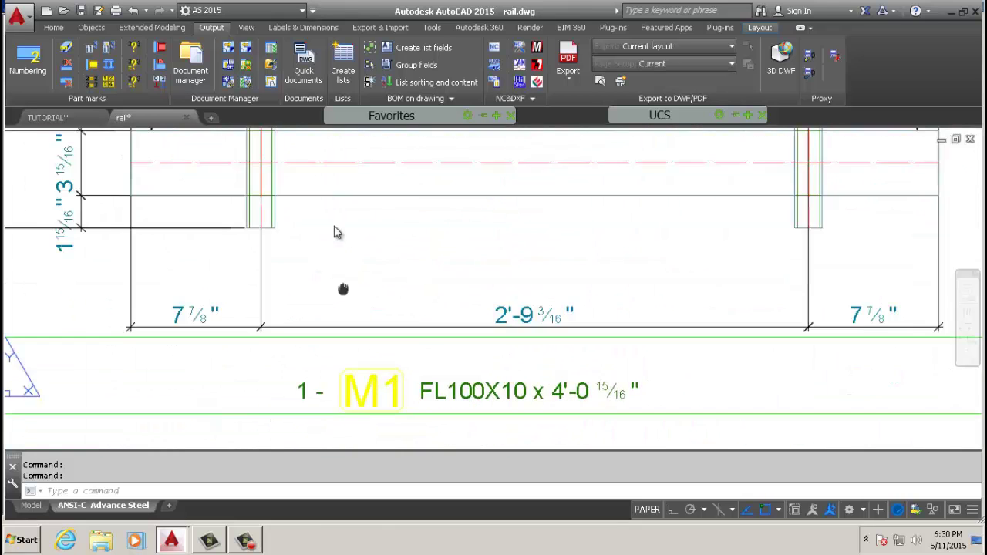
{"action": "scroll", "coordinate": [351, 375], "scroll_direction": "down", "scroll_amount": 2}
{"action": "double_click", "coordinate": [343, 365]}
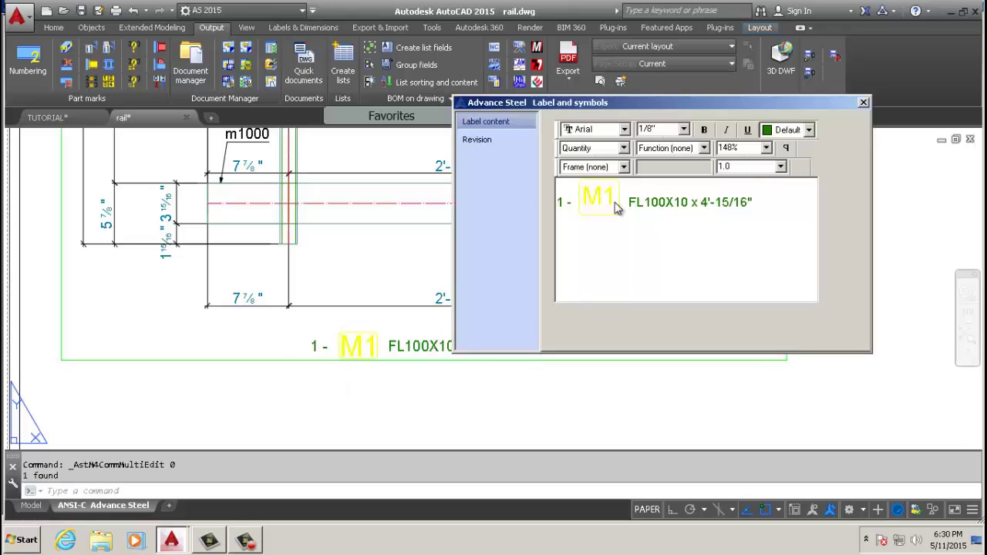
{"action": "left_click", "coordinate": [499, 140]}
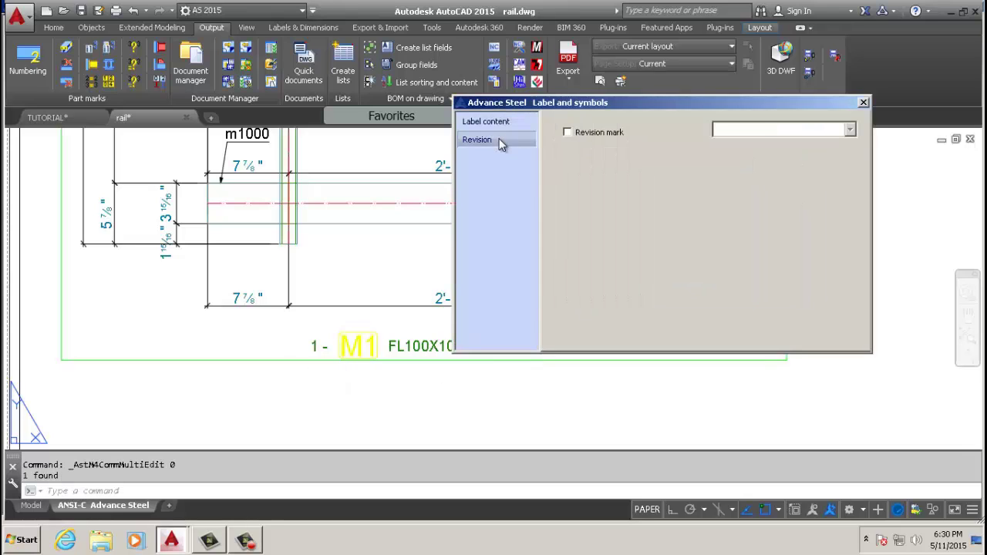
{"action": "left_click", "coordinate": [509, 121]}
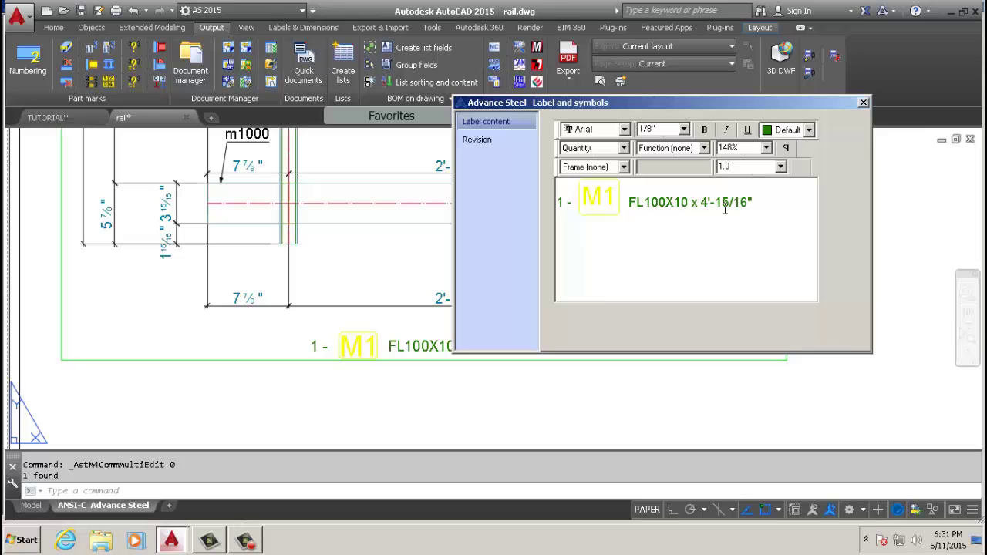
{"action": "left_click", "coordinate": [863, 105]}
Step: Examine the railing detail's placement on the ANSI-C sheet and its middle rail connections
{"action": "scroll", "coordinate": [454, 393], "scroll_direction": "down", "scroll_amount": 5}
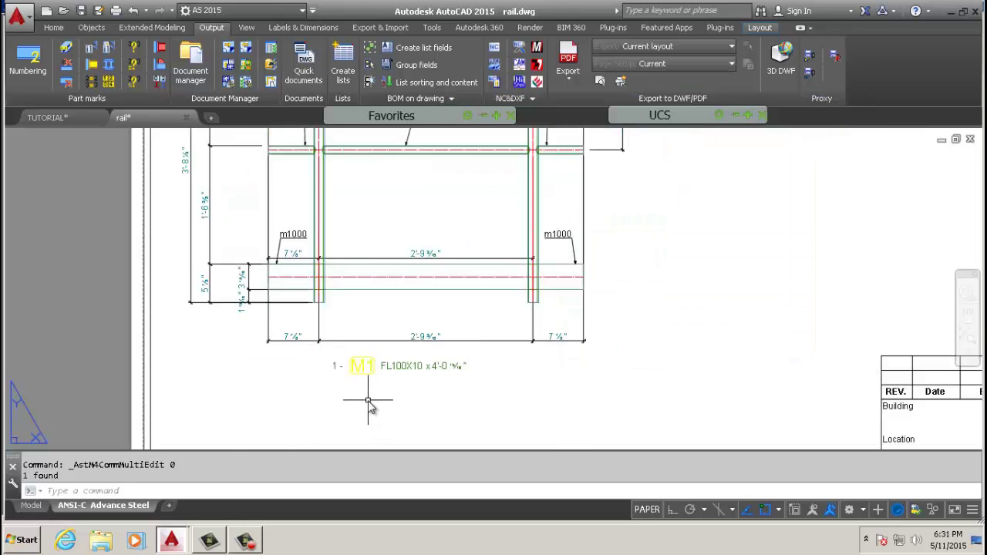
{"action": "middle_click_drag", "start_coordinate": [335, 235], "coordinate": [226, 211]}
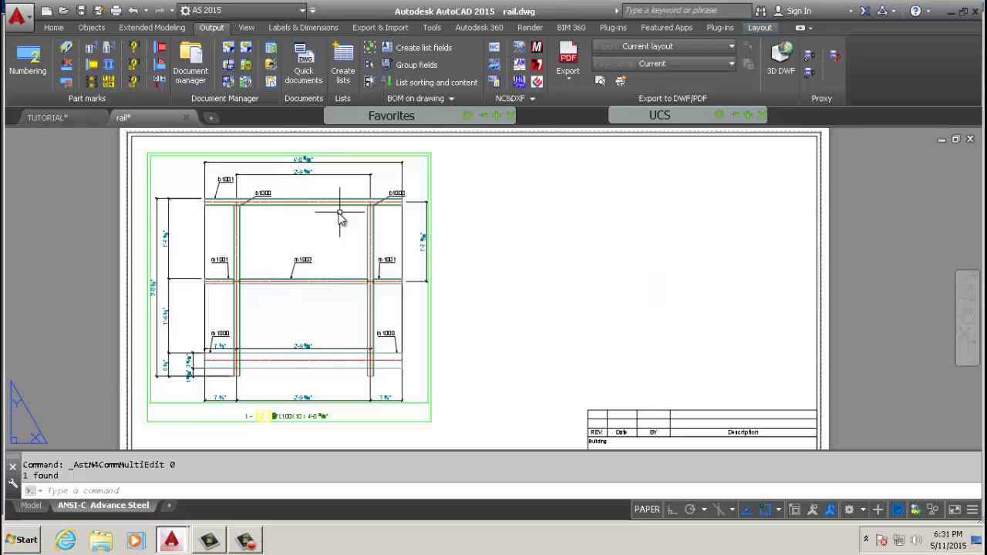
{"action": "scroll", "coordinate": [309, 285], "scroll_direction": "up", "scroll_amount": 2}
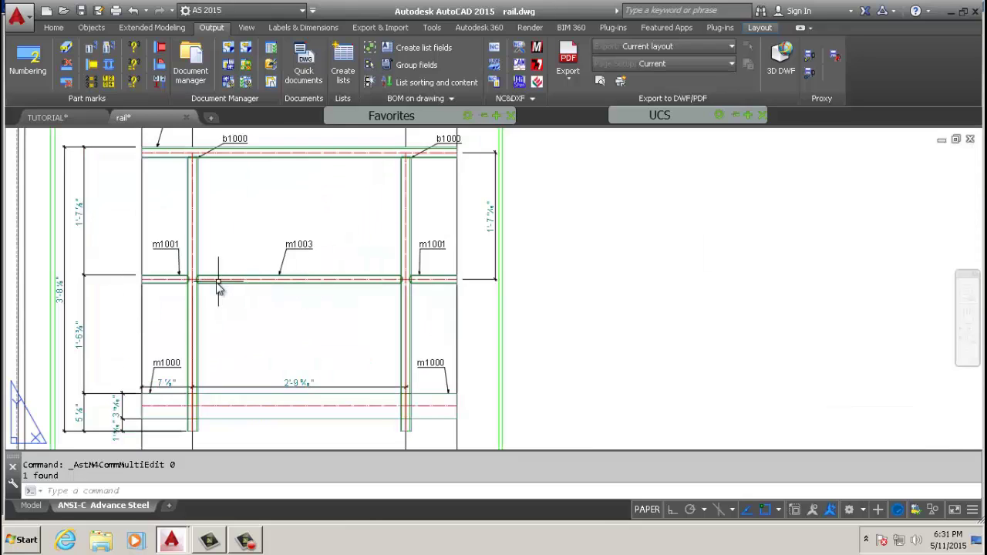
{"action": "scroll", "coordinate": [241, 263], "scroll_direction": "down", "scroll_amount": 2}
{"action": "middle_click_drag", "start_coordinate": [260, 260], "coordinate": [230, 241]}
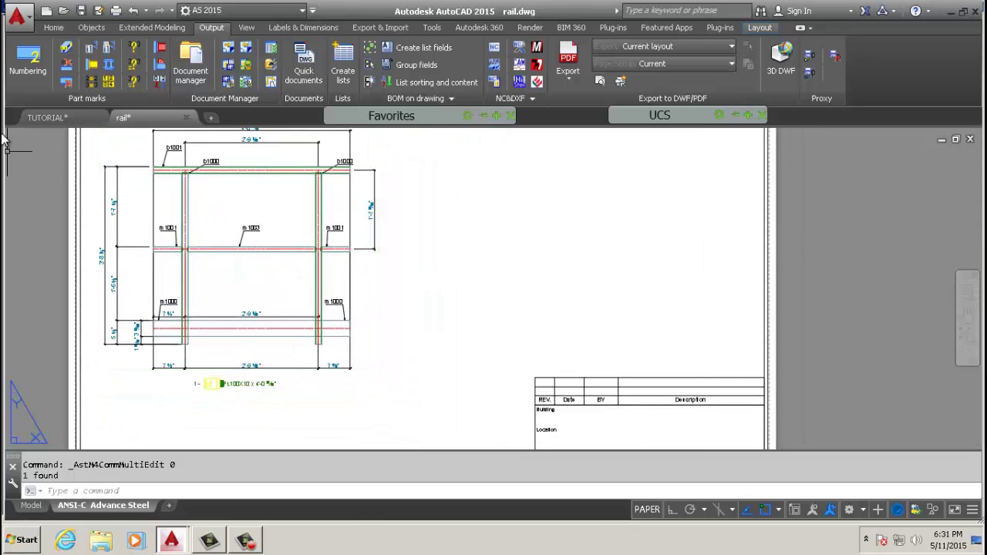